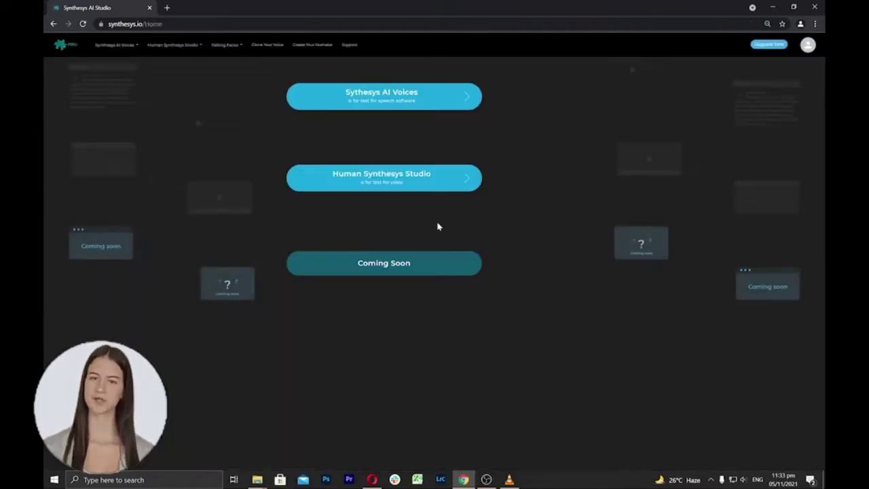
# - Start creating a new talking face and choose the Jenny #2 presenter
pyautogui.click(238, 45)
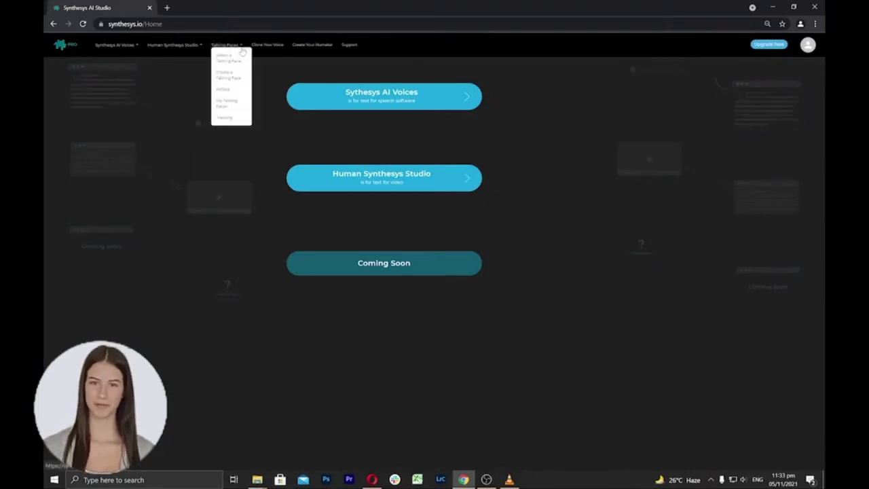
pyautogui.click(227, 77)
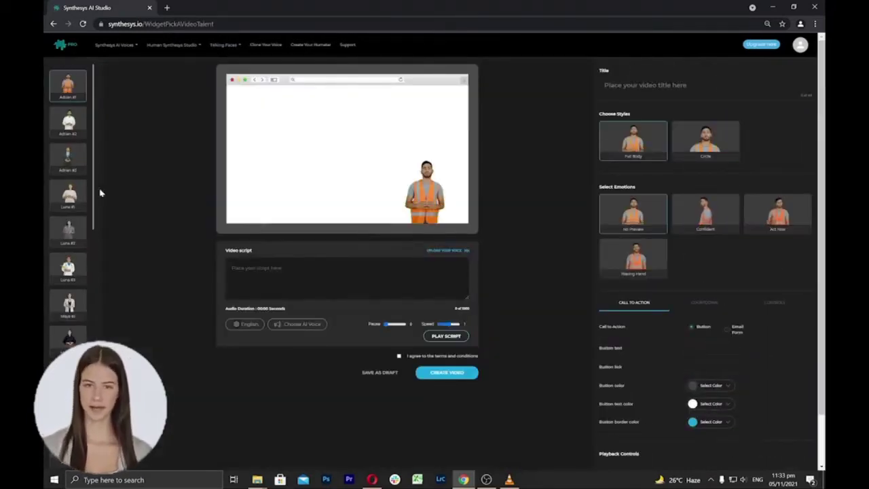
pyautogui.click(71, 188)
pyautogui.scroll(-10, 69, 177)
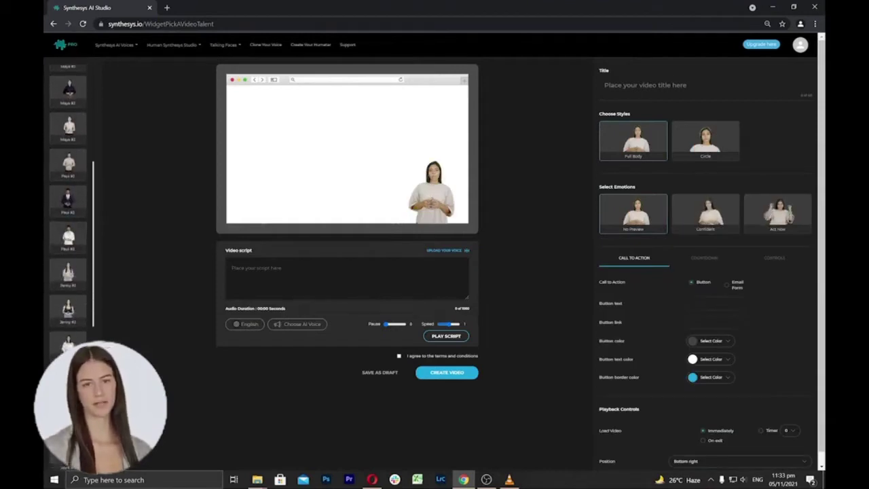
pyautogui.click(69, 174)
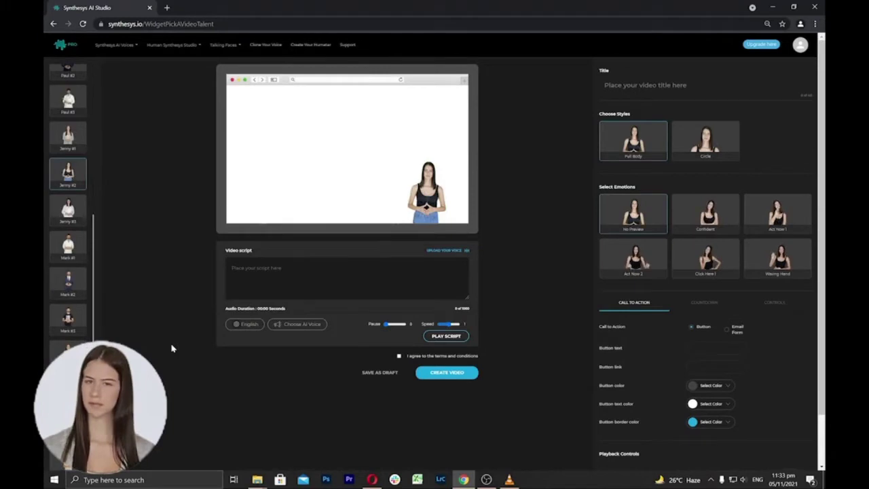
# - Title the video "Talking face"
pyautogui.click(232, 296)
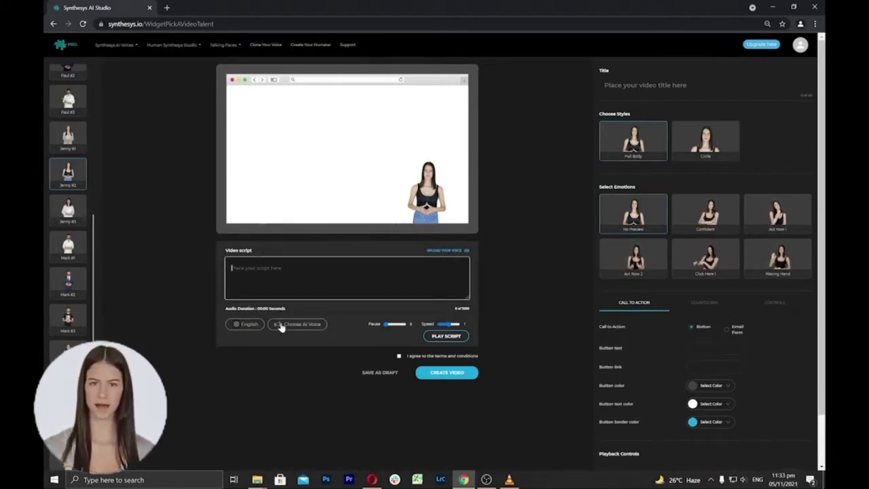
pyautogui.click(391, 327)
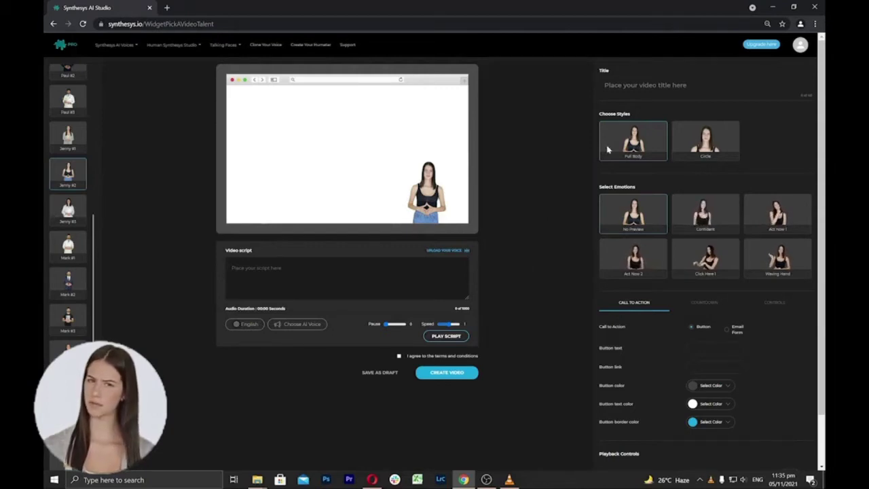
pyautogui.click(644, 86)
pyautogui.write('T')
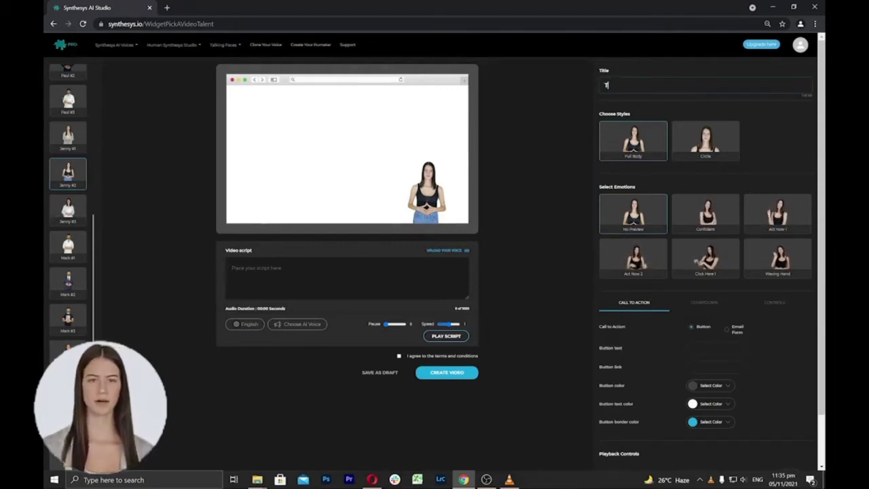
pyautogui.write('alkin')
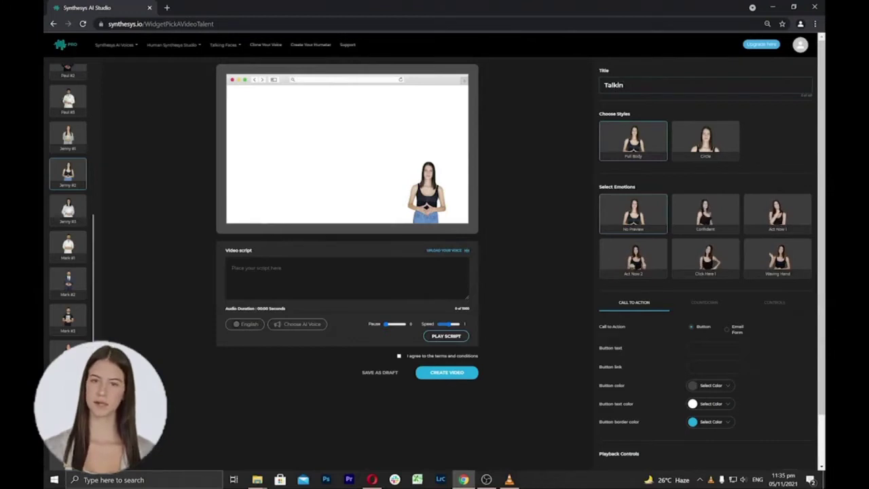
pyautogui.write('g face')
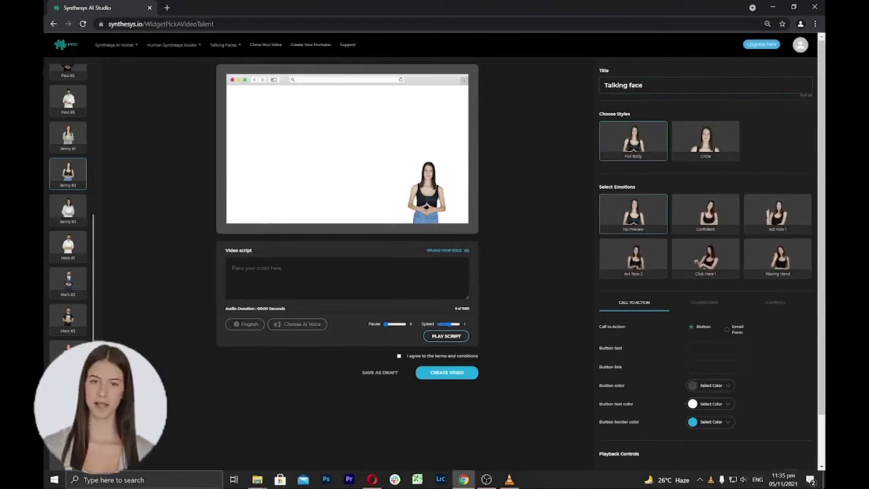
pyautogui.click(695, 307)
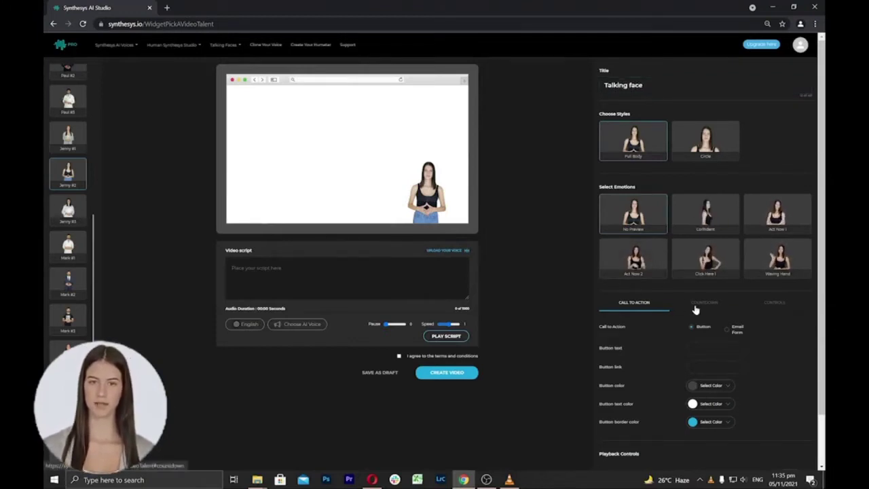
pyautogui.click(766, 304)
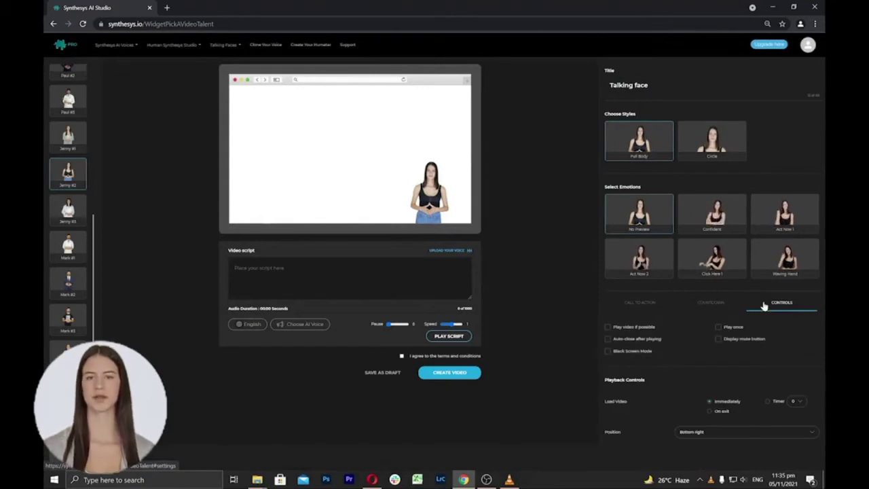
pyautogui.click(725, 440)
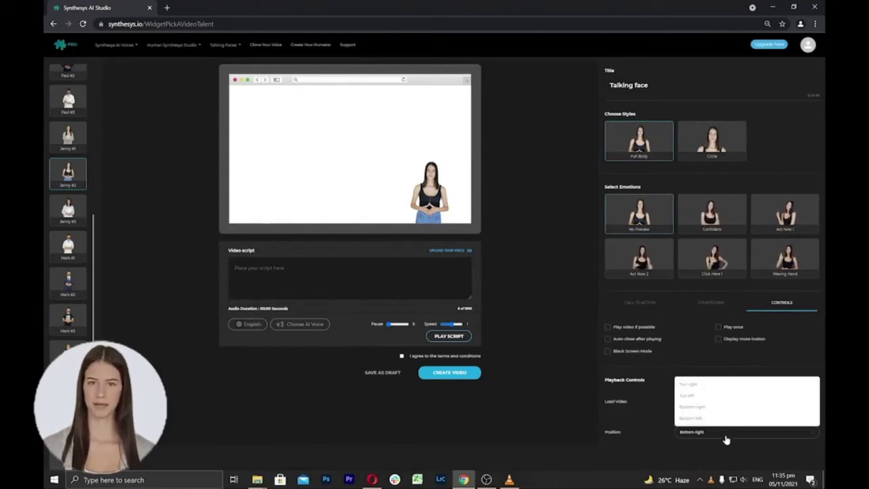
pyautogui.click(664, 426)
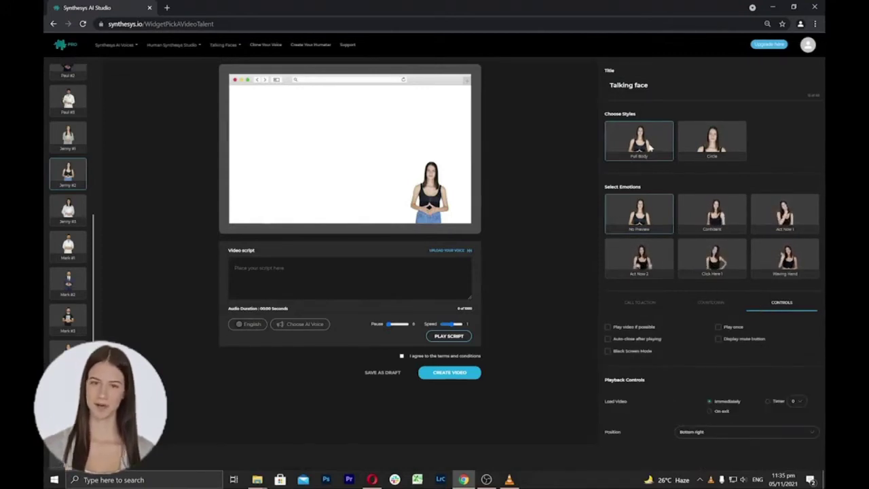
# - Preview the Circle style, then set the presenter to Full Body with the Waving Hand emotion
pyautogui.click(704, 148)
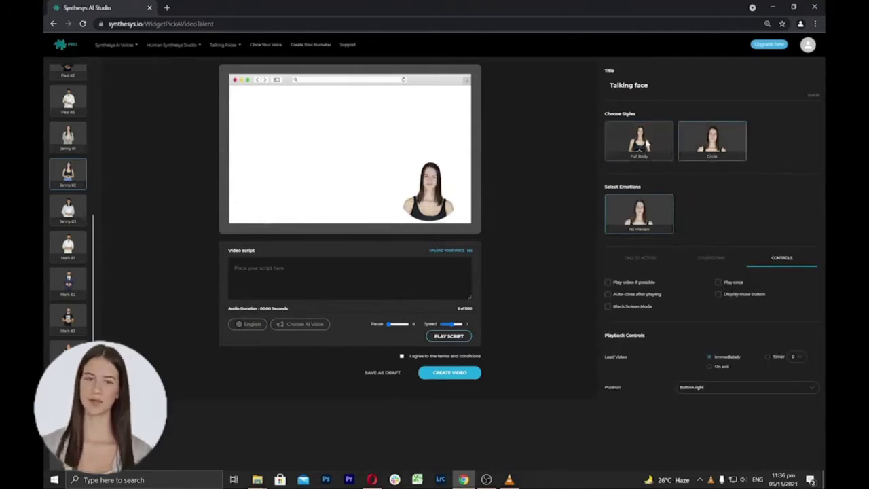
pyautogui.click(623, 149)
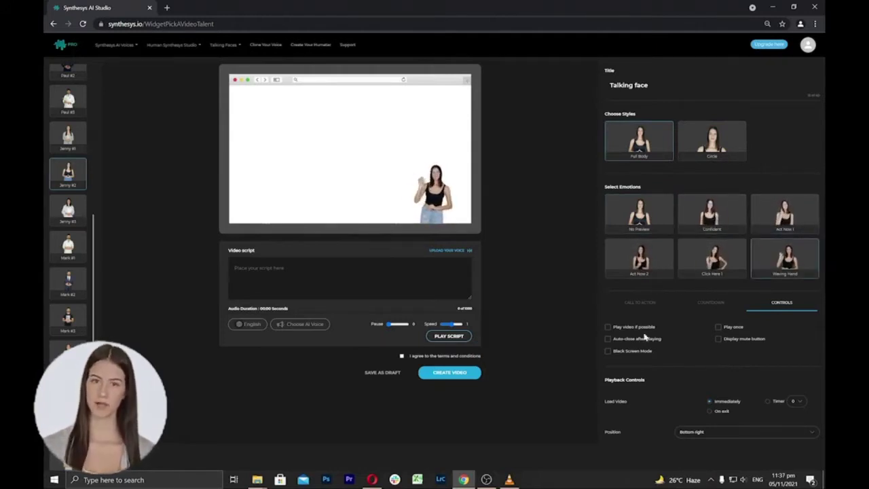
# - Set the call-to-action button's color to red and its text color to pink
pyautogui.click(637, 304)
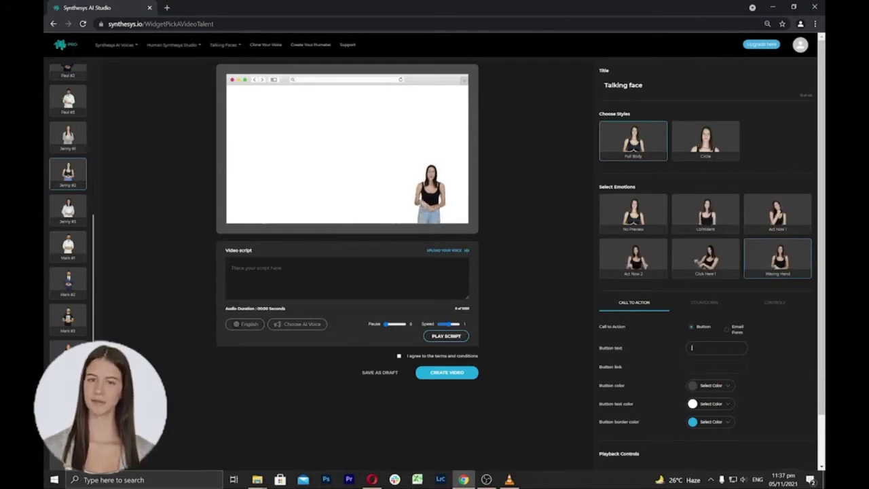
pyautogui.click(706, 366)
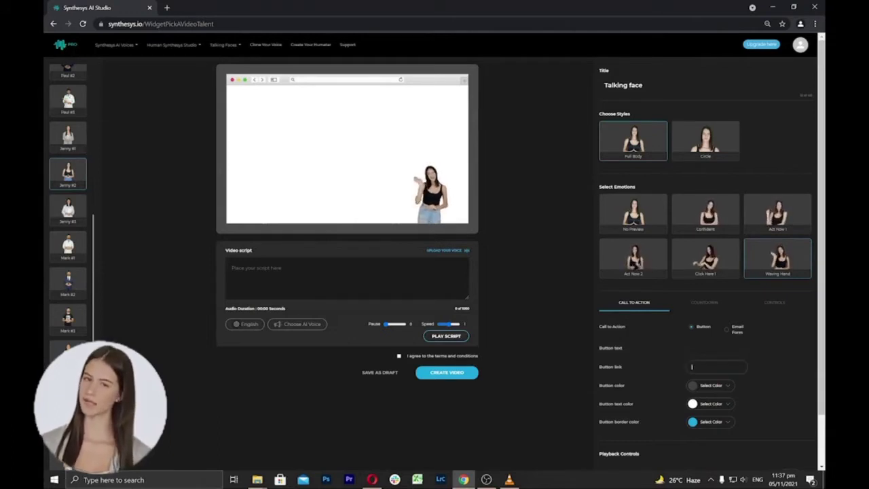
pyautogui.click(730, 385)
pyautogui.click(726, 397)
pyautogui.click(680, 406)
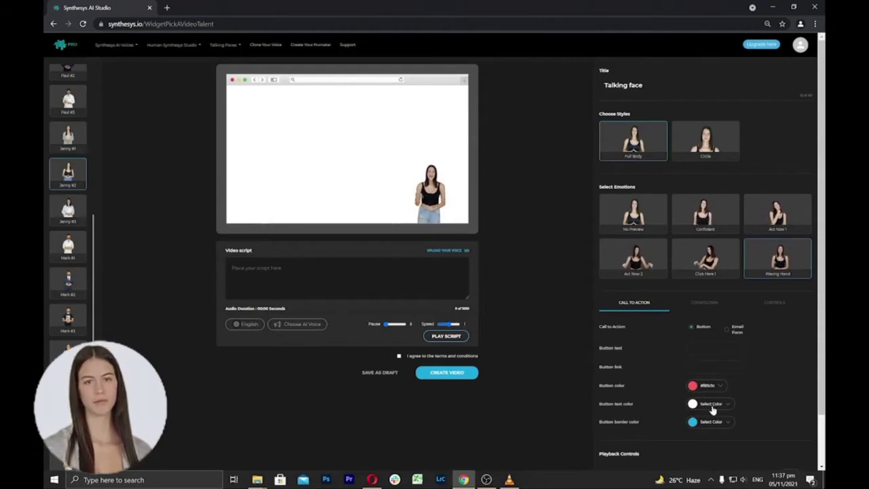
pyautogui.click(713, 410)
pyautogui.click(716, 411)
pyautogui.click(669, 425)
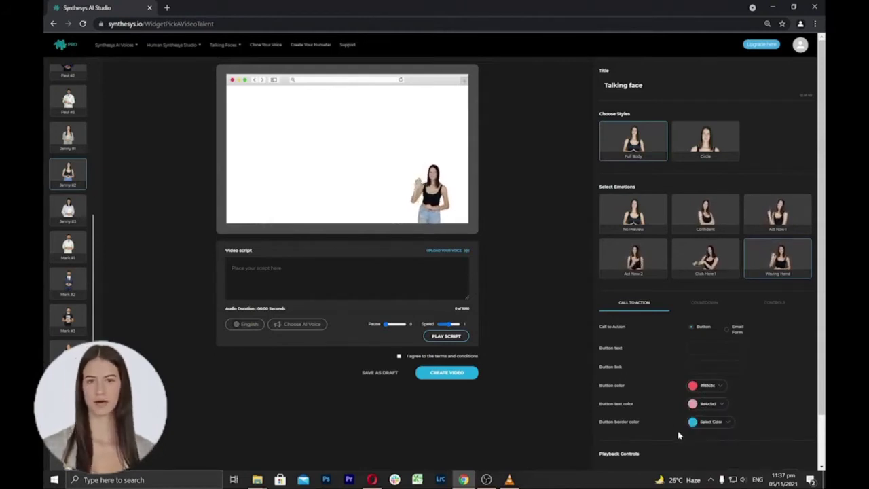
# - Configure the countdown with the text 123, a light red text color, Use Date enabled, 3 minutes and 3 seconds
pyautogui.click(709, 305)
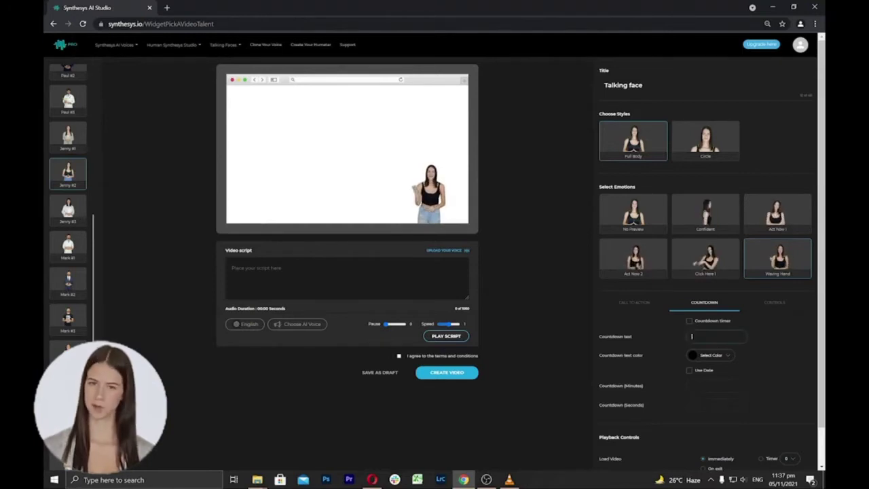
pyautogui.click(706, 355)
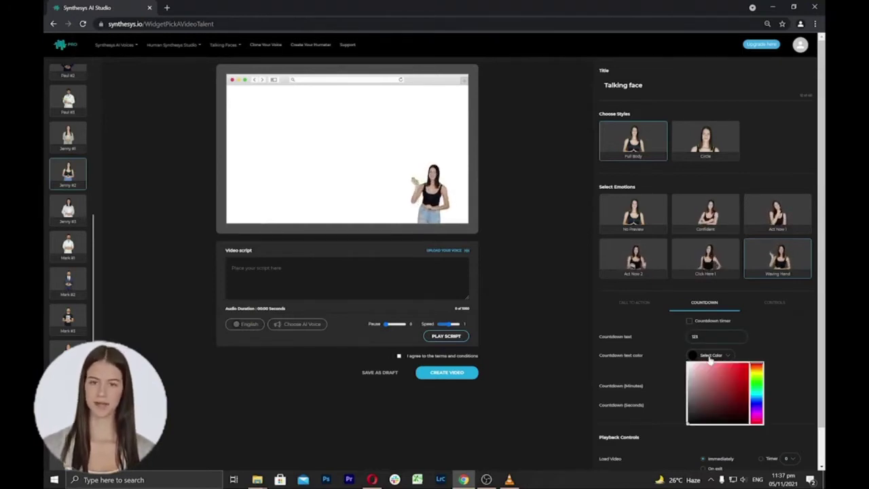
pyautogui.click(709, 374)
pyautogui.click(667, 377)
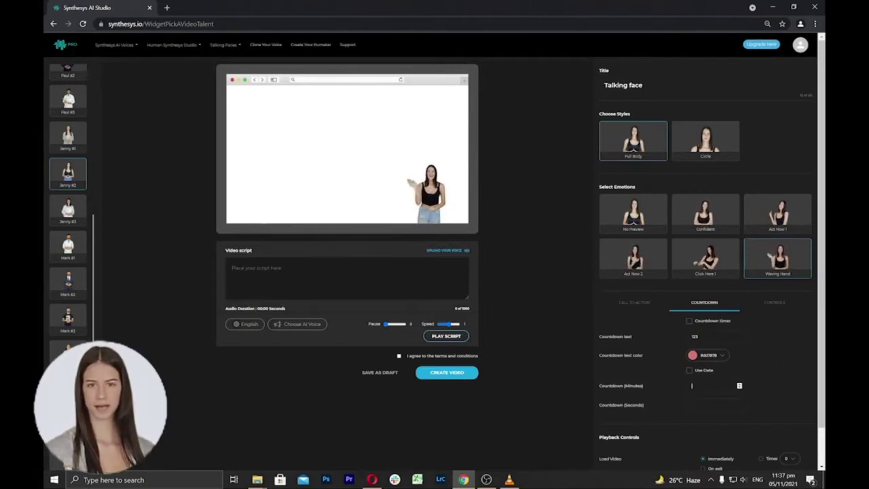
pyautogui.click(689, 370)
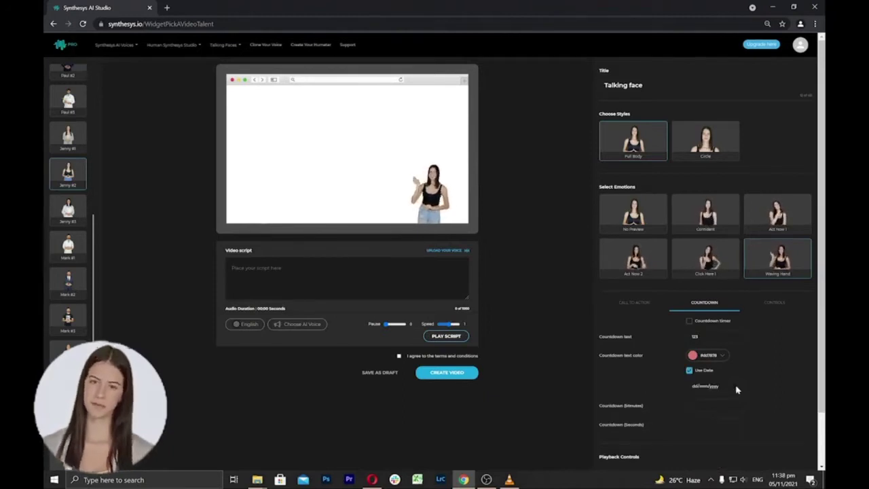
pyautogui.scroll(-1, 523, 417)
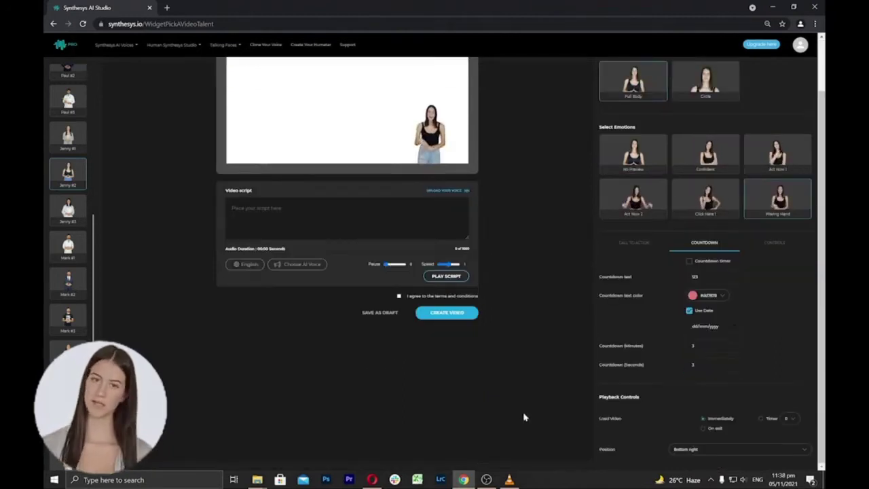
# - Enable play if possible, play once, mute button display, auto-close after playing and black screen mode, and set the video to load on exit
pyautogui.click(776, 242)
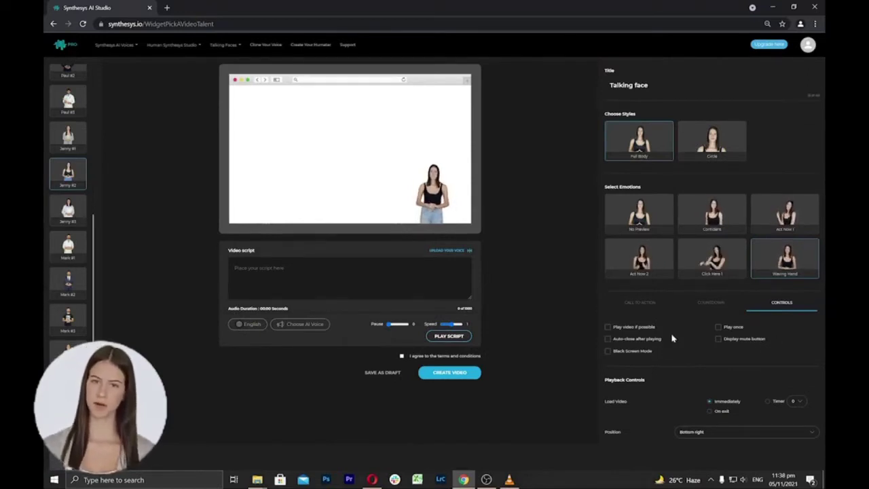
pyautogui.click(608, 327)
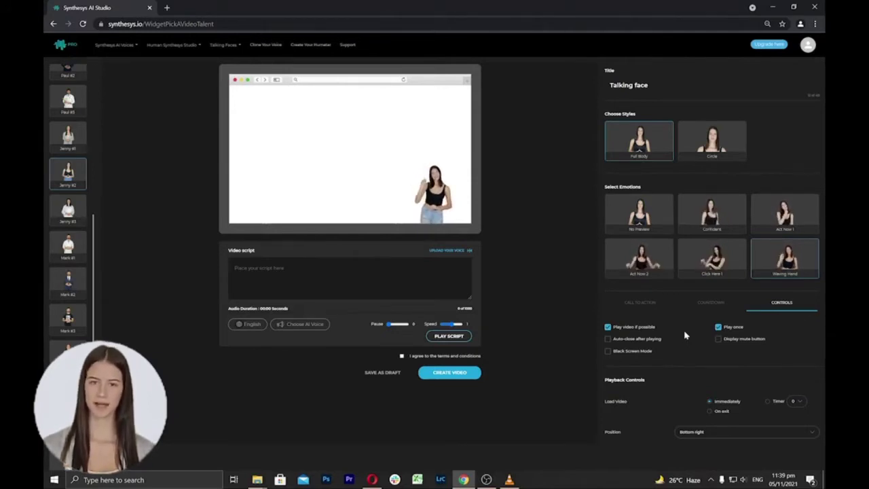
pyautogui.click(718, 338)
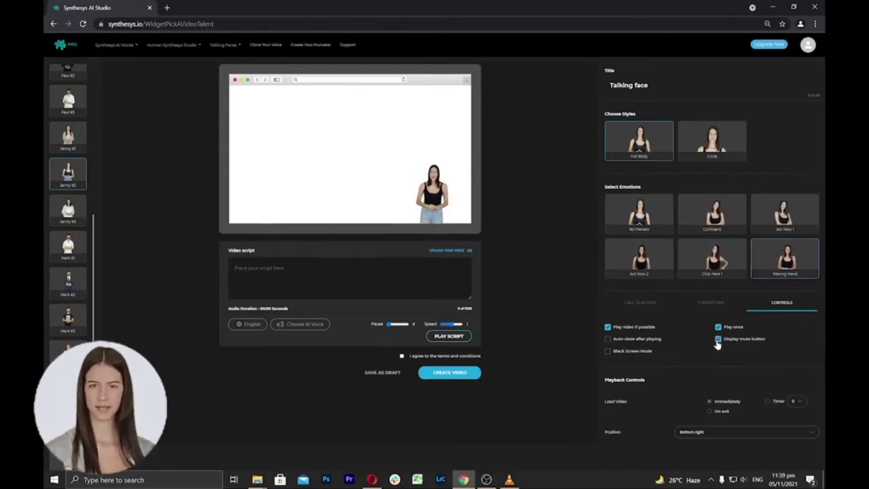
pyautogui.click(607, 340)
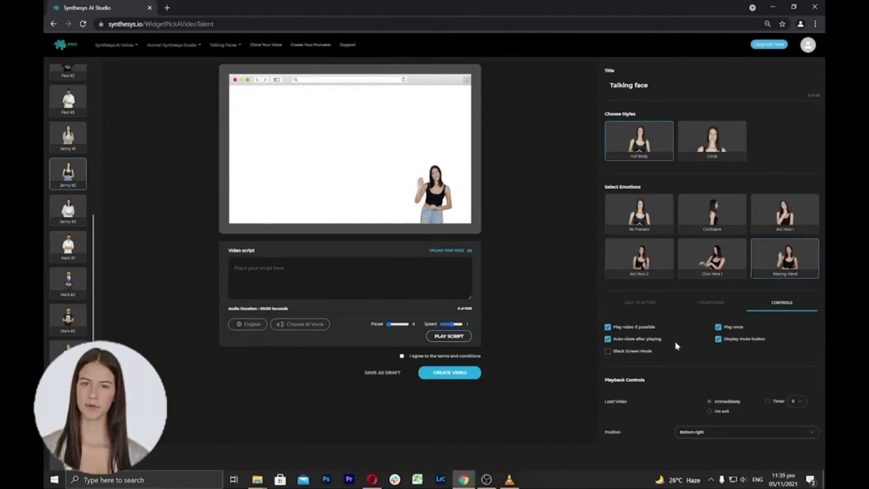
pyautogui.click(608, 352)
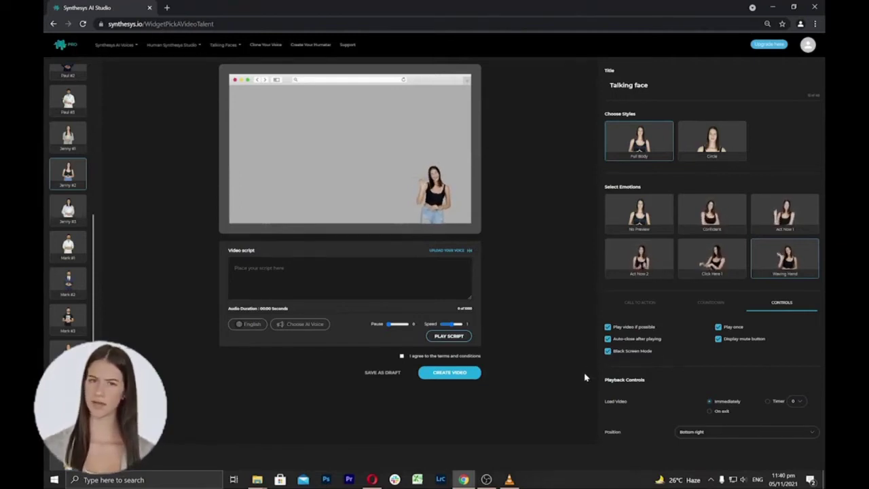
pyautogui.click(766, 403)
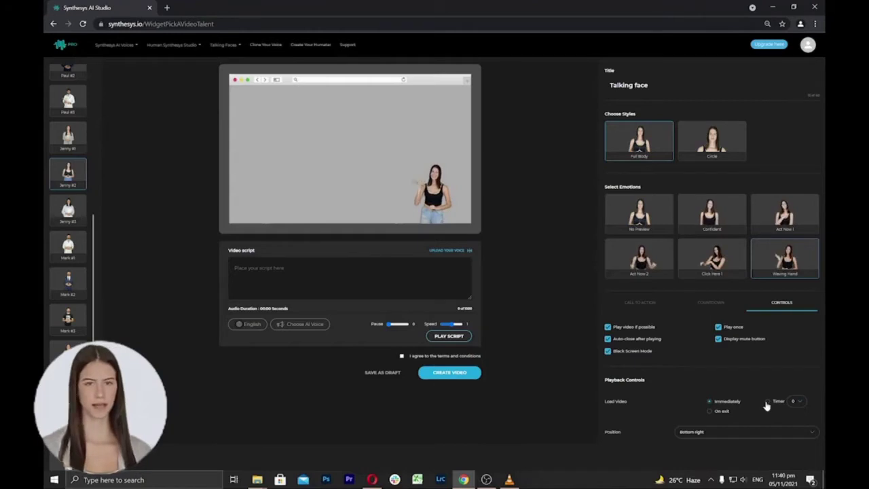
pyautogui.click(711, 411)
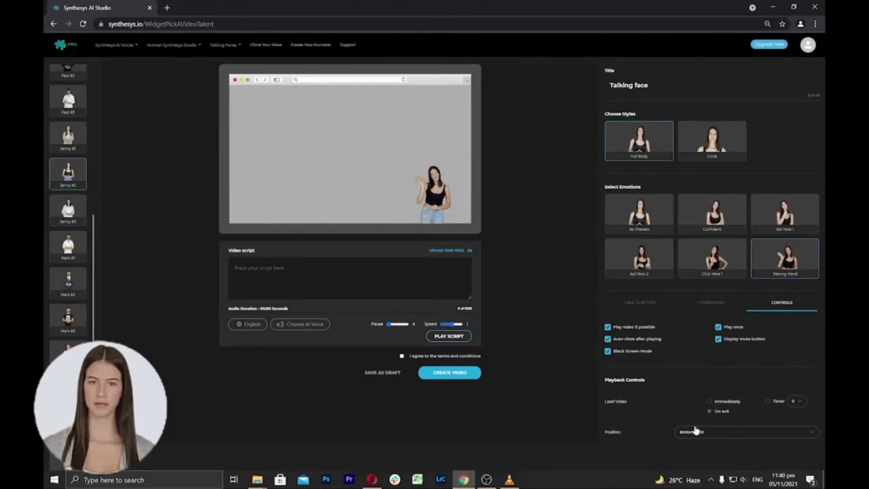
# - Preview the video in the Top left, Top right and Bottom left positions, then set its position to Bottom right
pyautogui.click(697, 433)
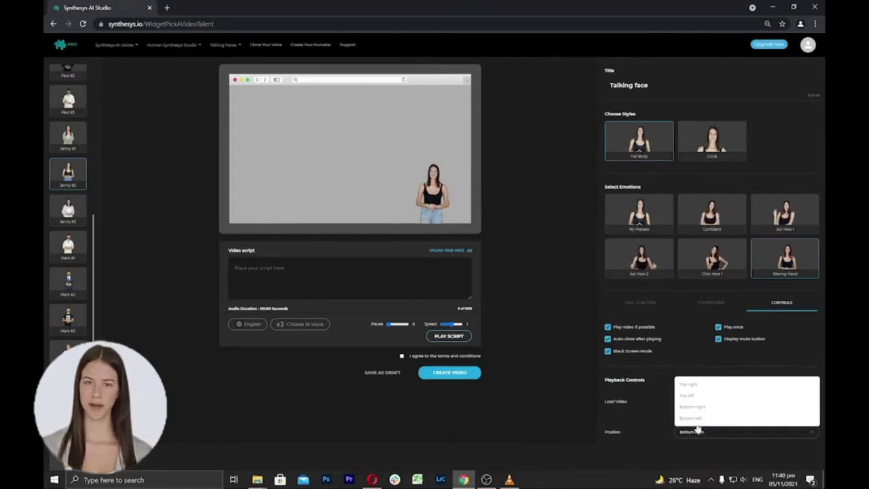
pyautogui.click(687, 395)
pyautogui.click(695, 432)
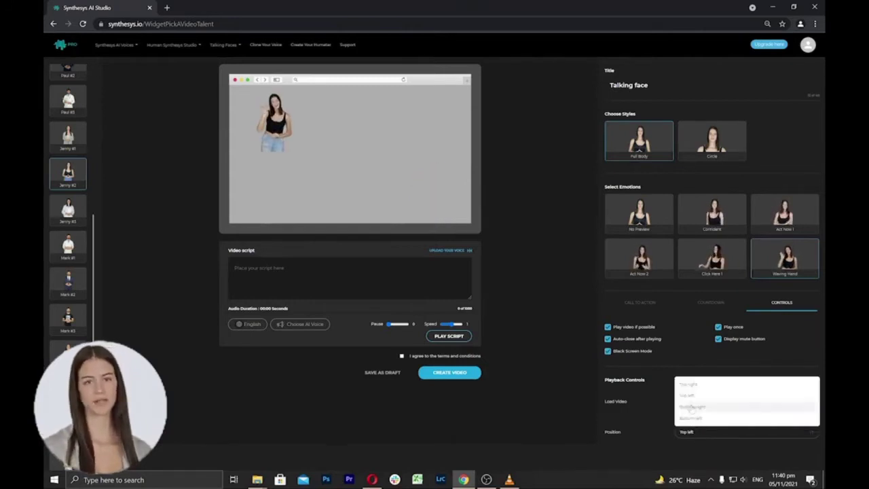
pyautogui.click(687, 384)
pyautogui.click(692, 431)
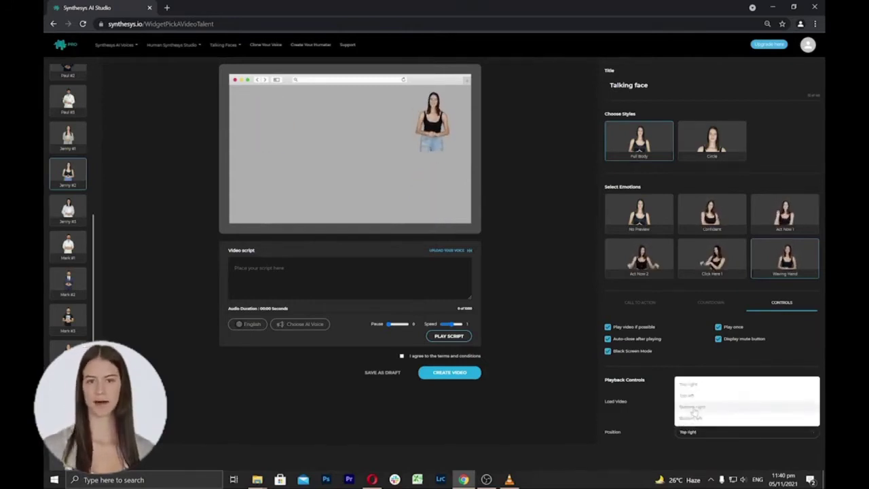
pyautogui.click(689, 417)
pyautogui.click(696, 432)
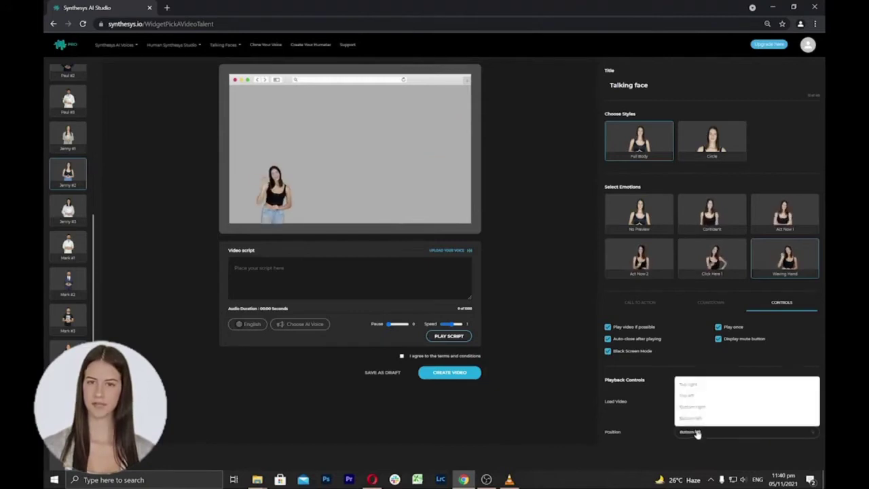
pyautogui.click(689, 406)
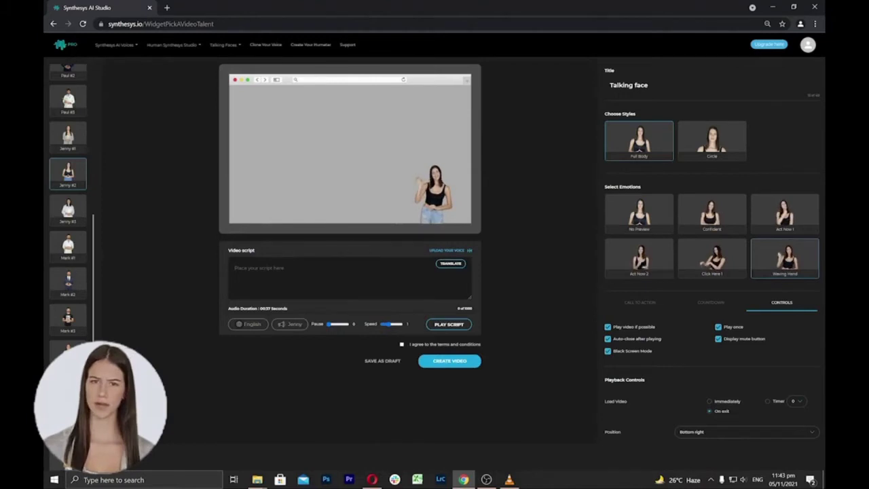
# - Paste the prepared talking face instructions as the video script and select English as its language
pyautogui.click(234, 267)
pyautogui.hotkey('ctrl', 'v')
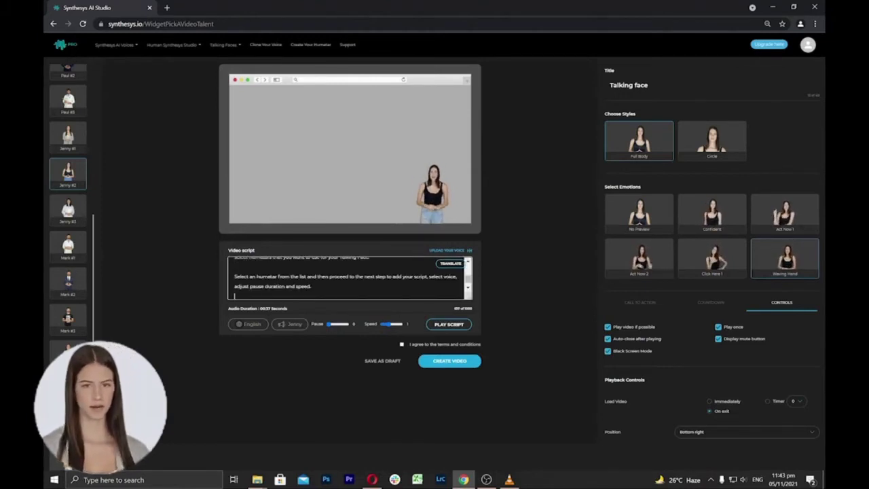
pyautogui.click(260, 325)
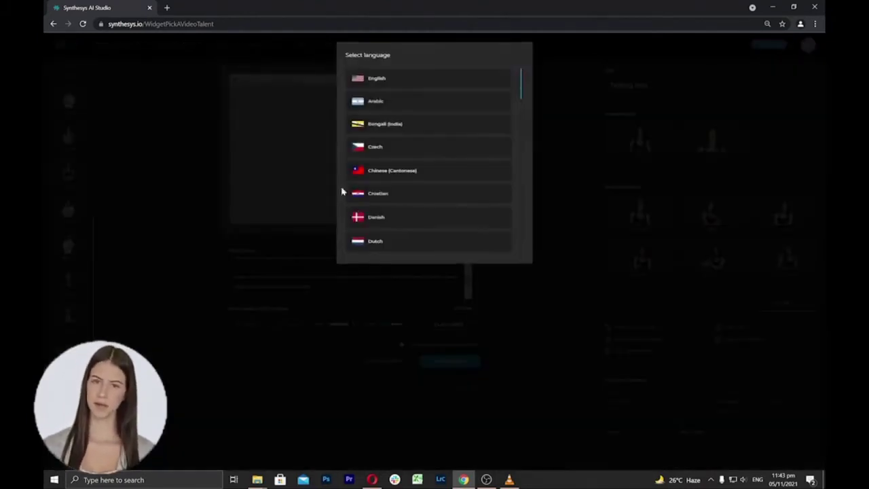
pyautogui.click(372, 86)
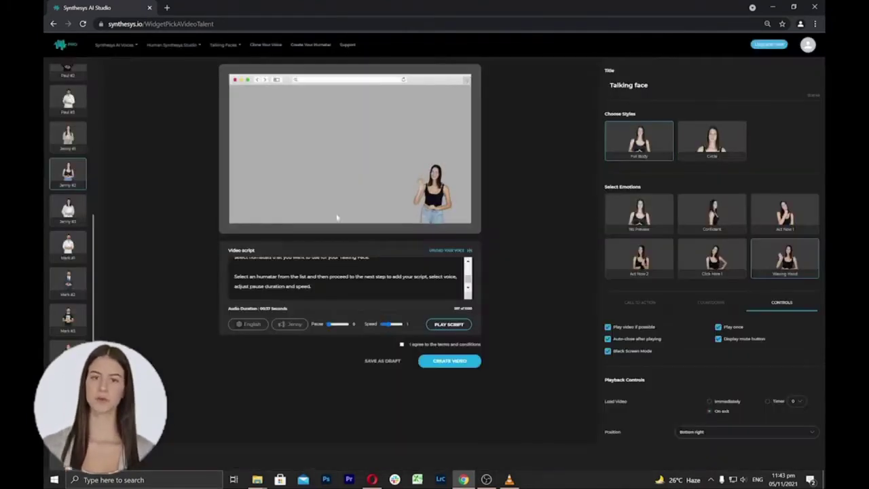
# - Choose the English (Australia) voice for the script and play the script to preview it
pyautogui.click(294, 327)
pyautogui.scroll(-5, 375, 170)
pyautogui.scroll(-5, 377, 177)
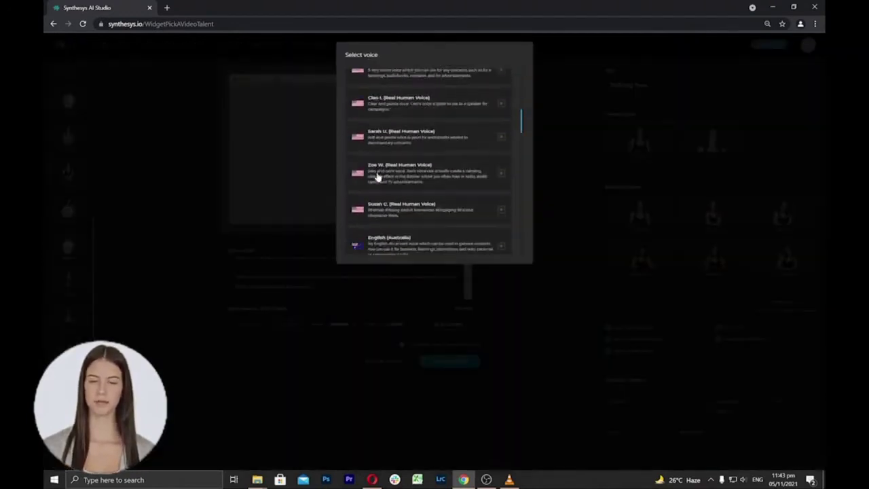
pyautogui.click(380, 142)
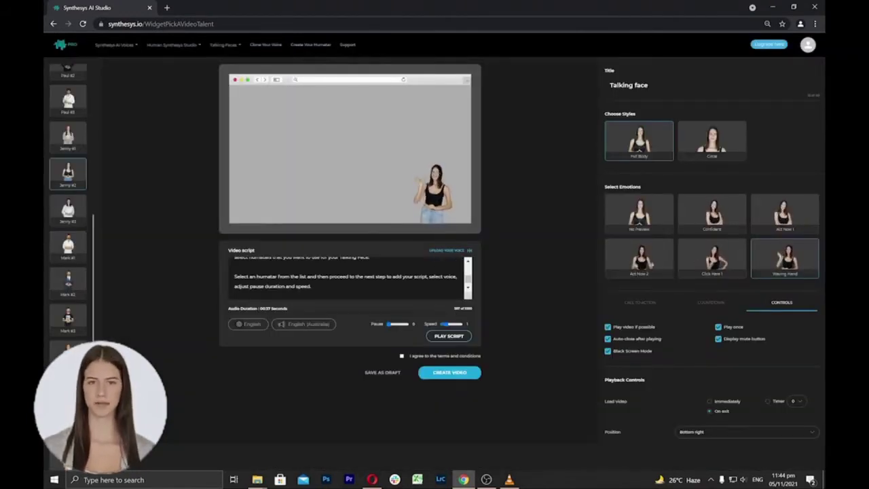
pyautogui.click(447, 336)
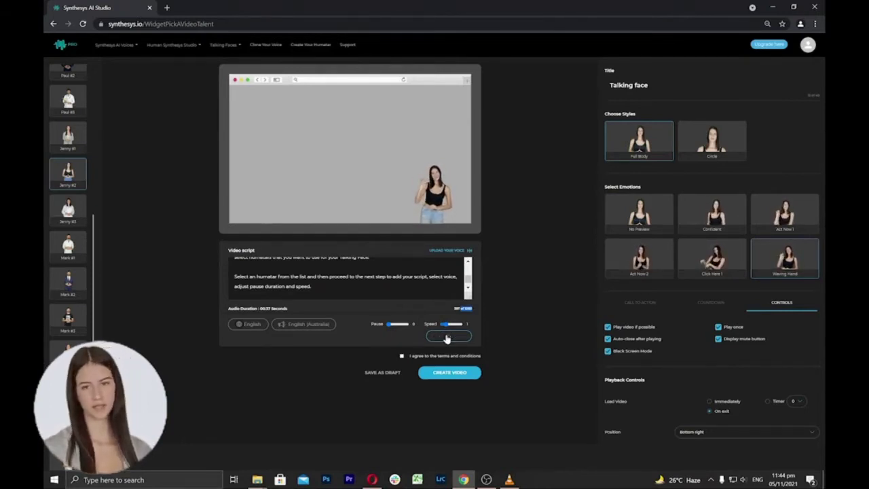